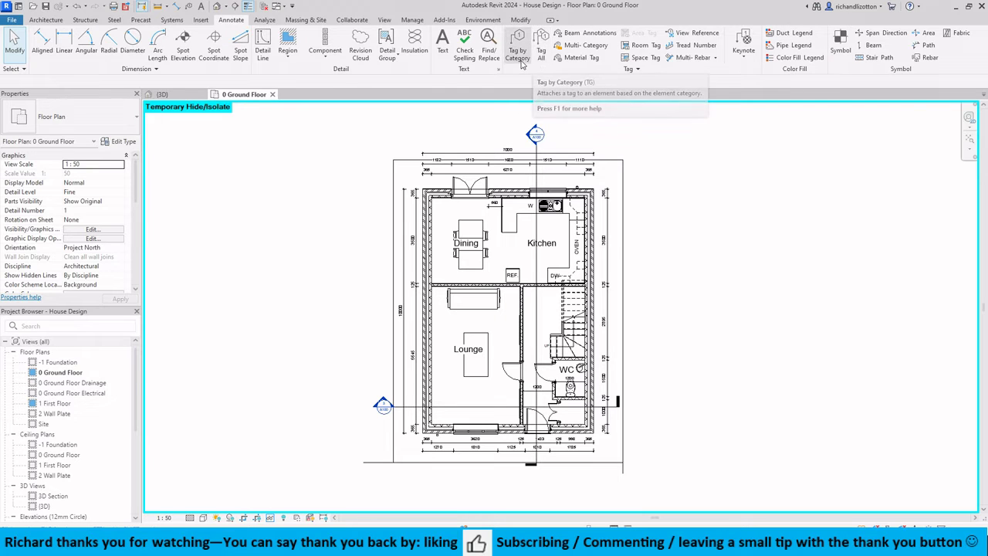
# - Start Tag by Category for the double doors in the Dining area, with the tag orientation set to Horizontal
pyautogui.click(520, 59)
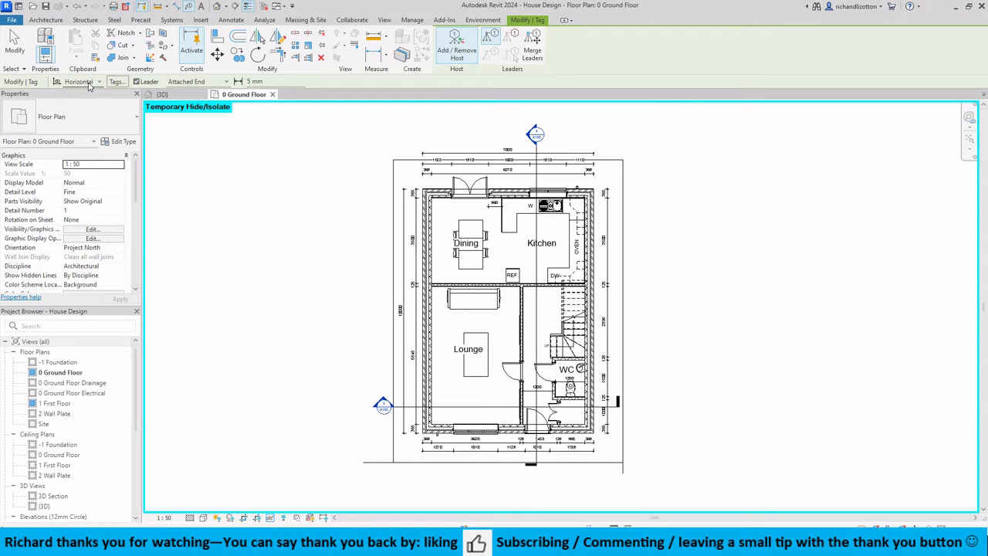
pyautogui.click(470, 190)
pyautogui.scroll(5, 469, 193)
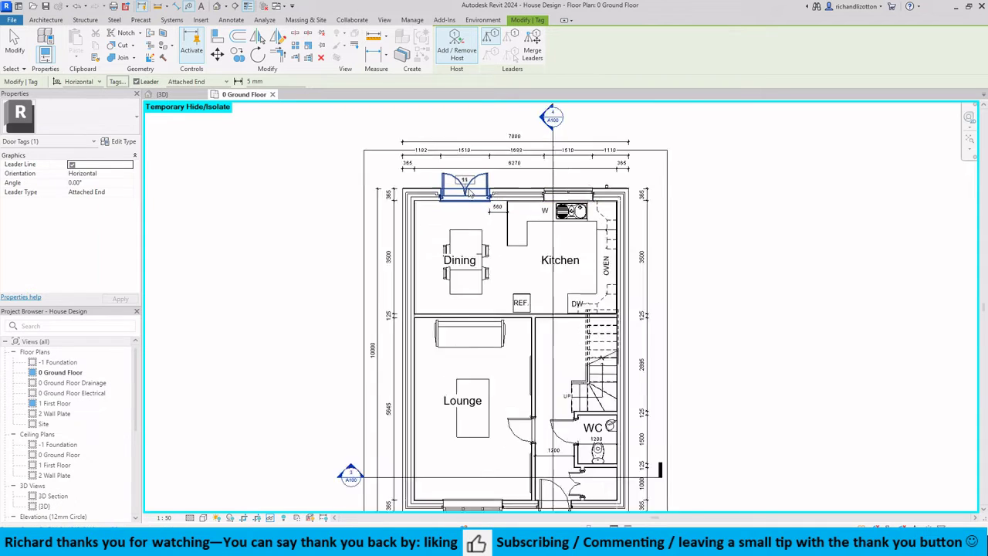
pyautogui.scroll(-2, 494, 232)
pyautogui.scroll(2, 514, 248)
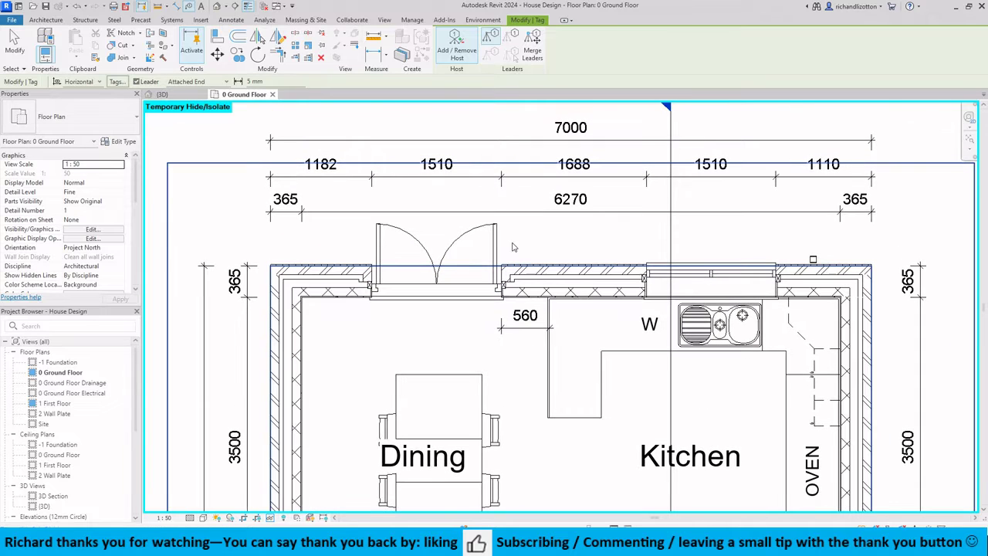
pyautogui.click(89, 83)
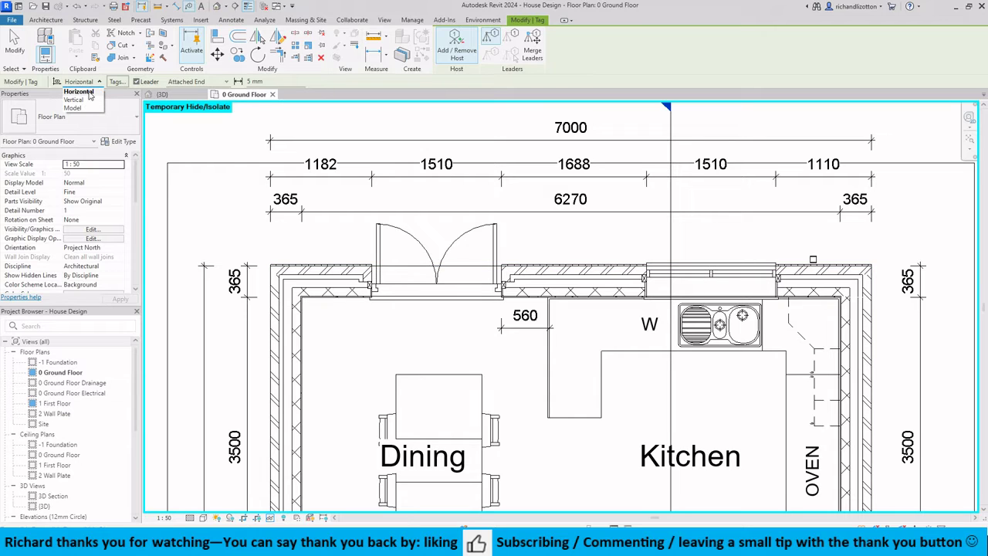
pyautogui.click(93, 90)
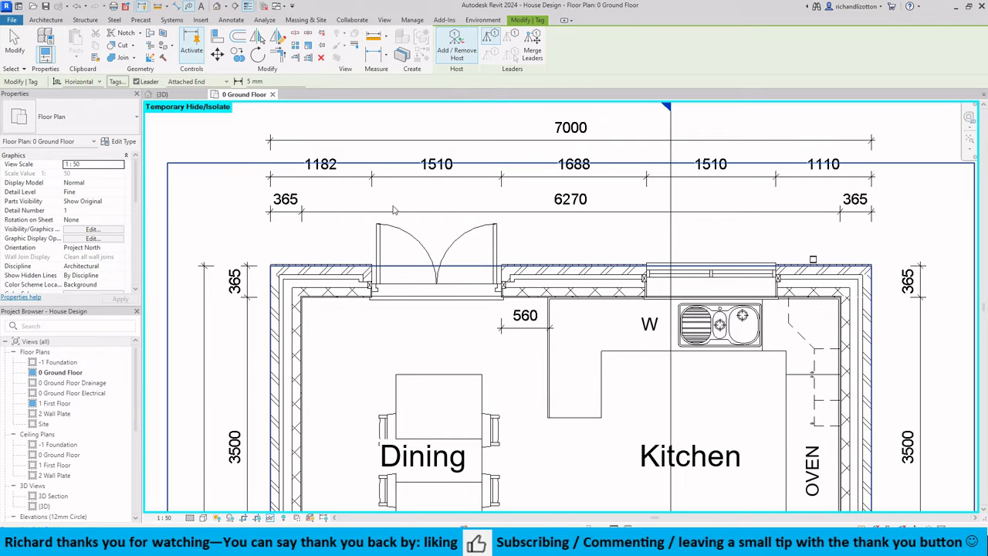
pyautogui.click(437, 281)
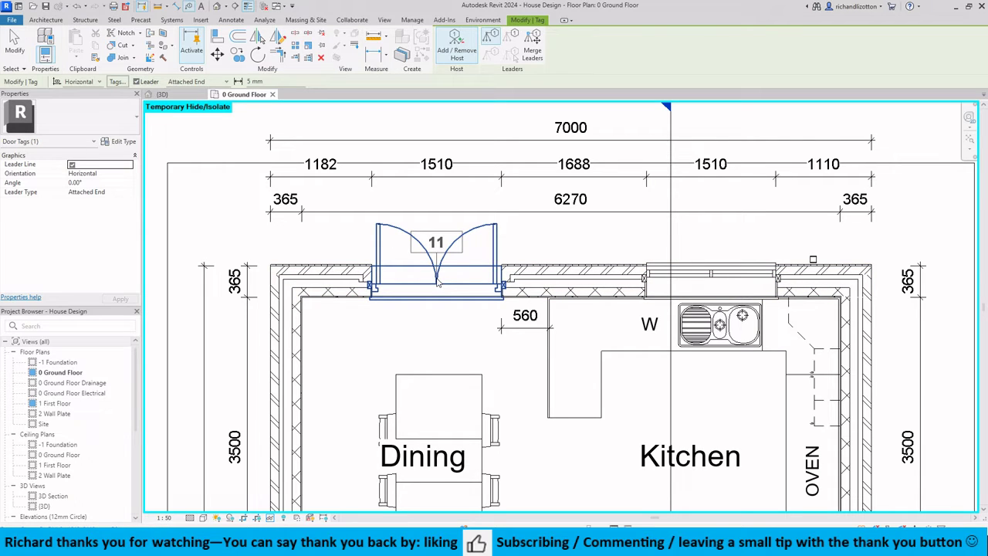
# - Try the Vertical tag orientation and return it to Horizontal
pyautogui.click(95, 83)
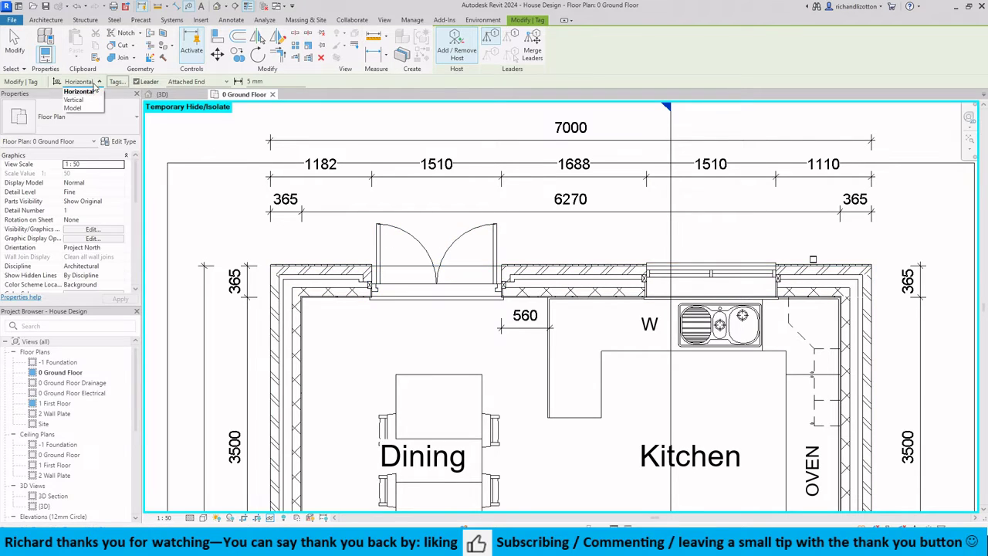
pyautogui.click(73, 100)
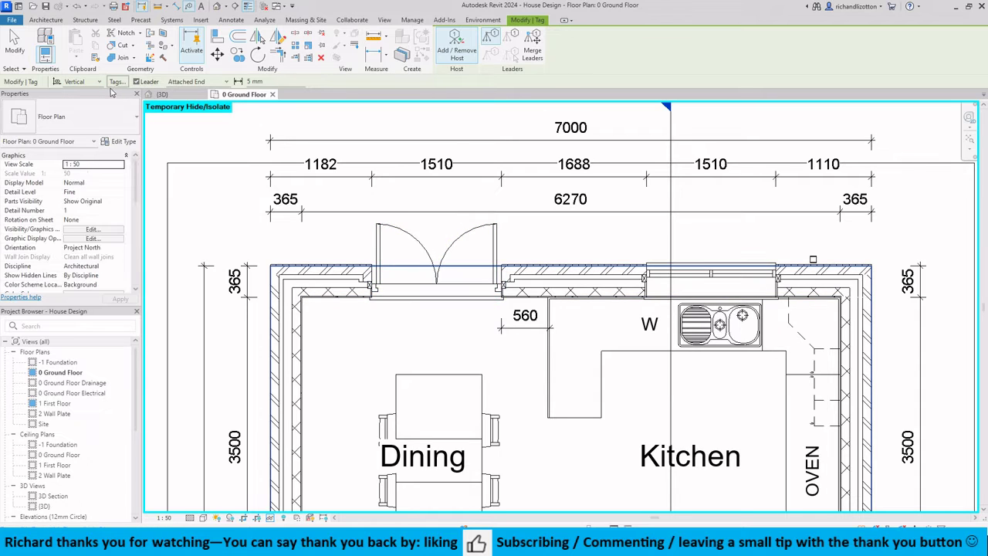
pyautogui.click(85, 81)
pyautogui.click(86, 93)
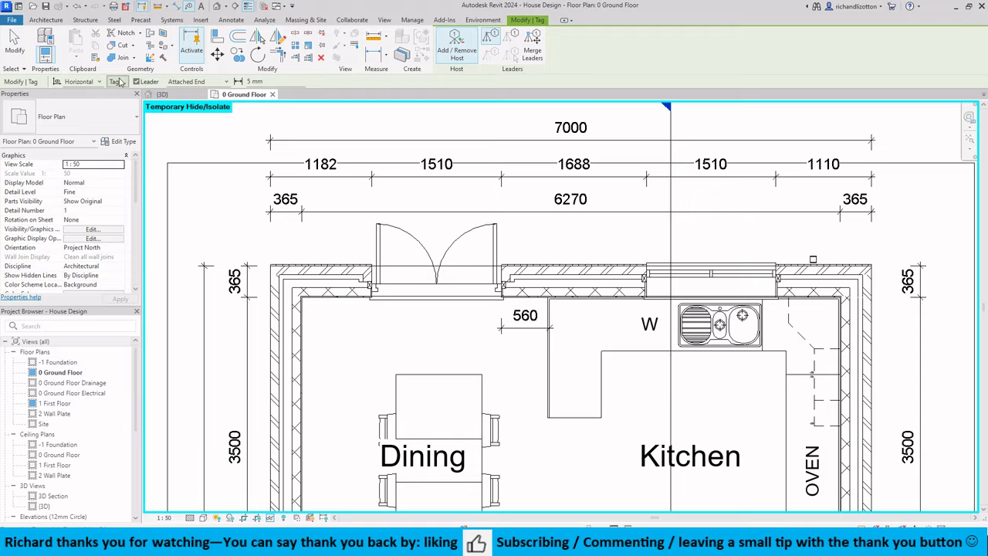
# - Choose Anno_Tag_Door : Boxed as the loaded tag for the Doors category and accept the tag settings
pyautogui.click(117, 81)
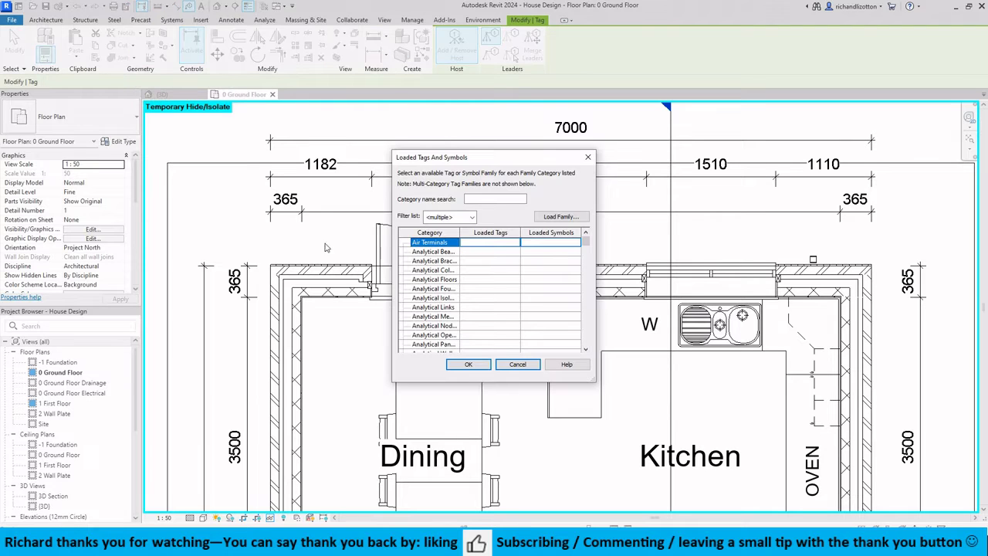
pyautogui.scroll(-7, 587, 244)
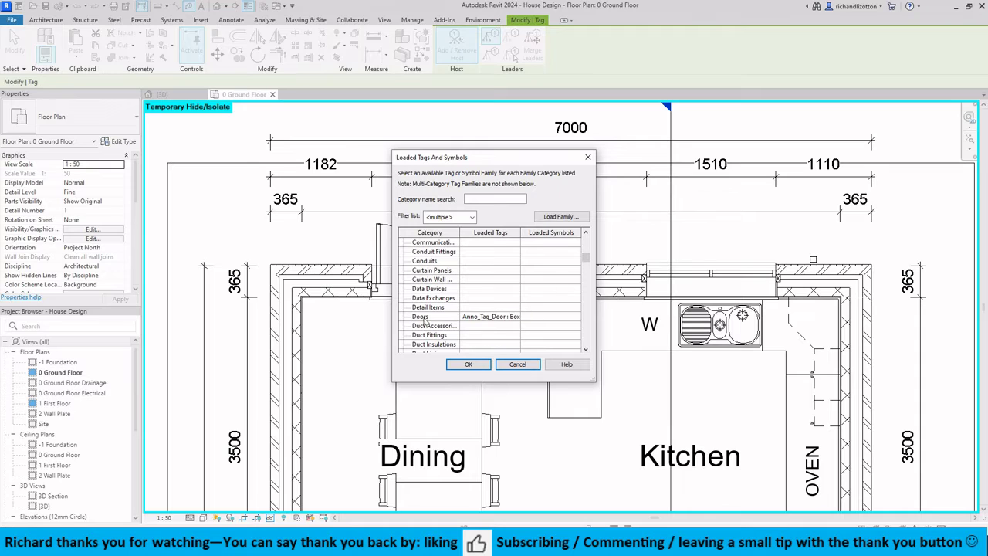
pyautogui.click(518, 319)
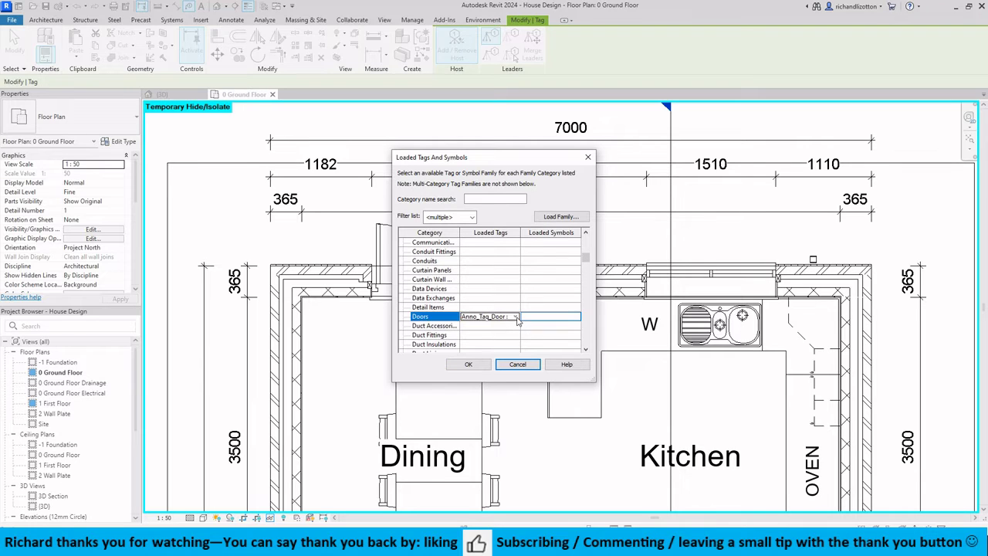
pyautogui.click(516, 317)
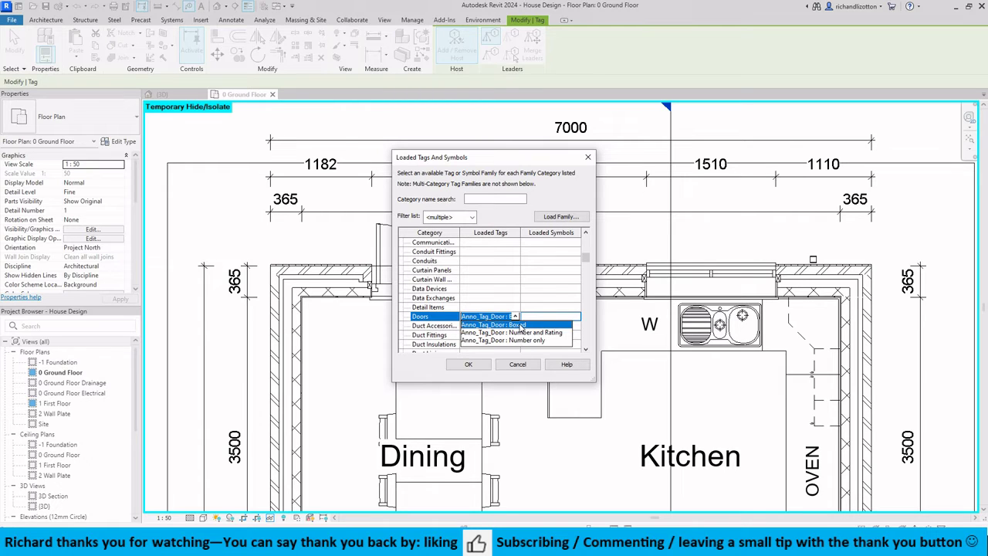
pyautogui.click(478, 366)
pyautogui.click(475, 366)
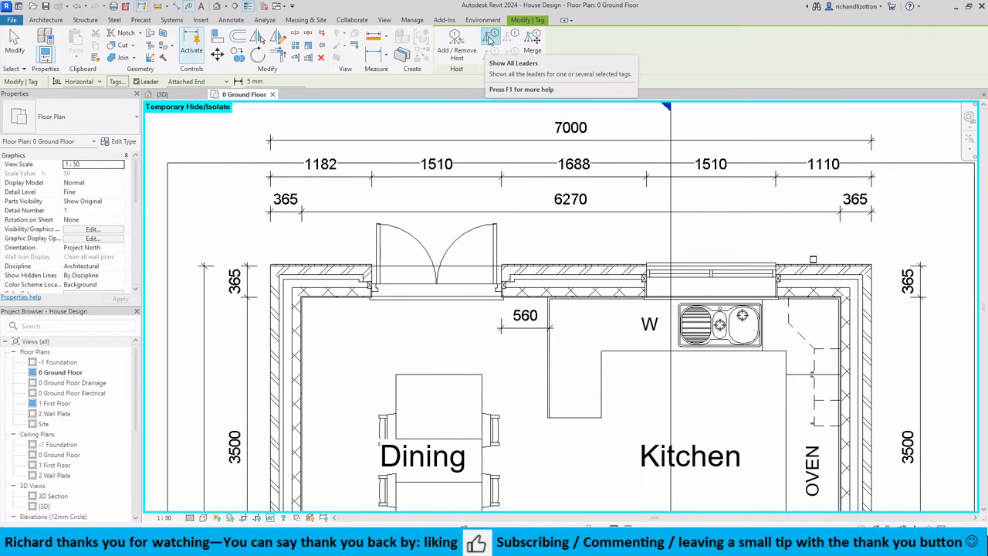
# - With the tag leader kept on, try the Free End leader type and return it to Attached End
pyautogui.click(489, 40)
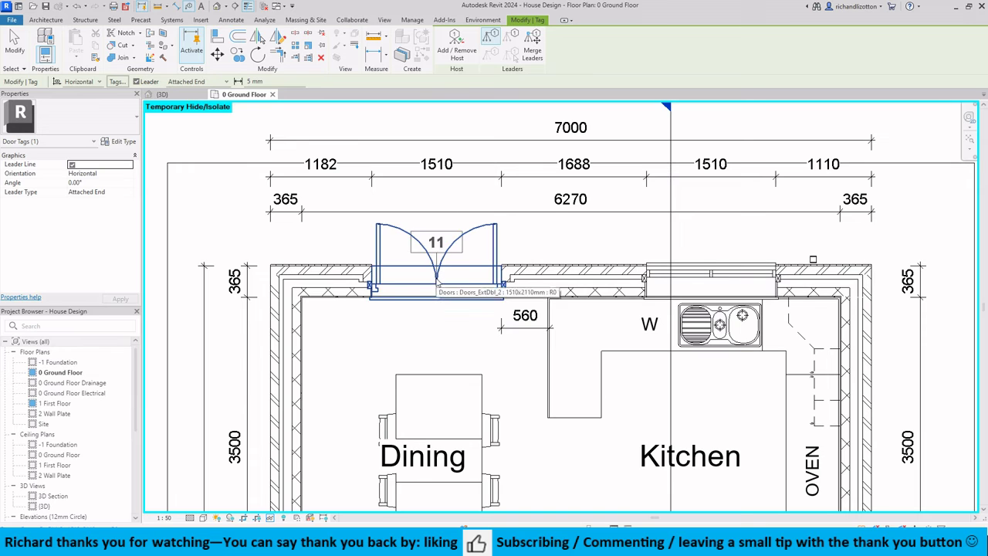
pyautogui.click(136, 82)
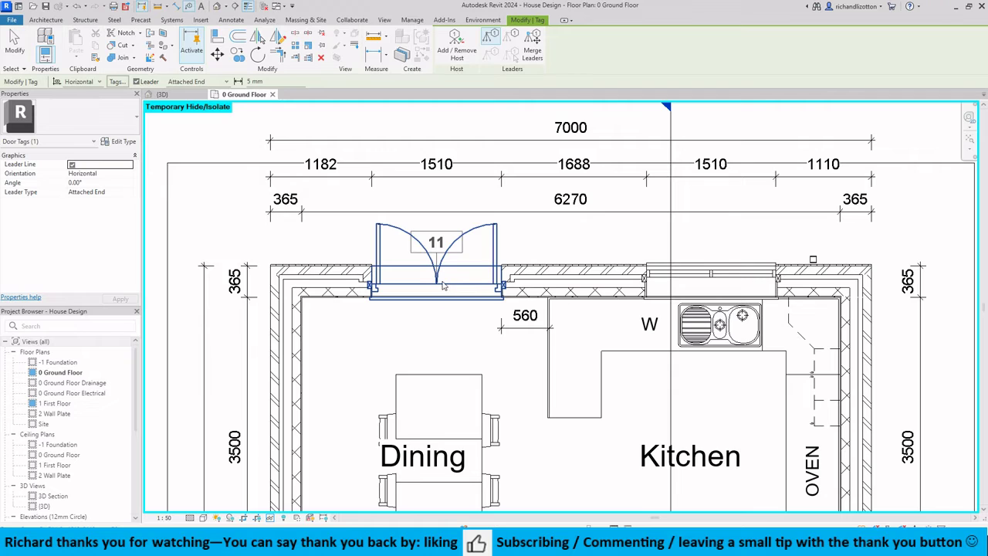
pyautogui.click(223, 82)
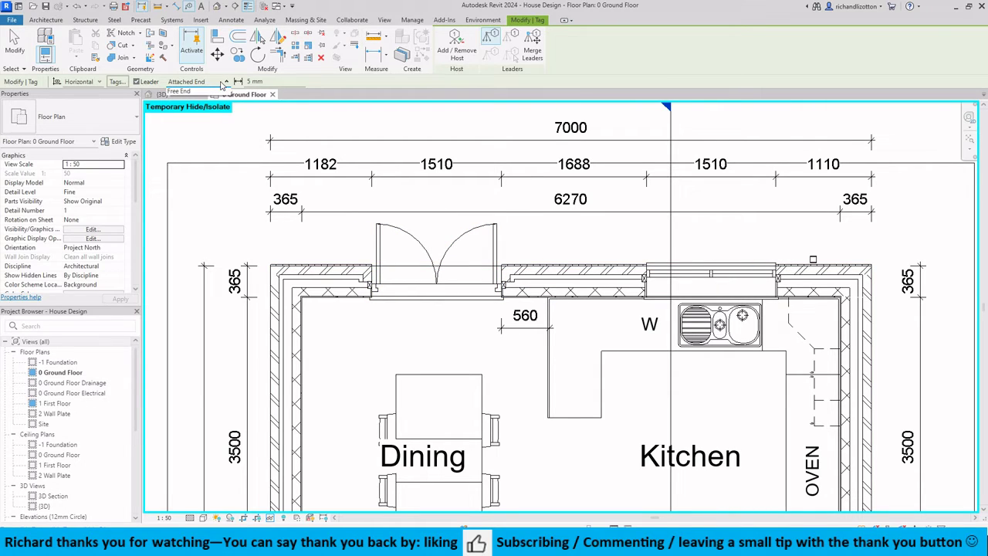
pyautogui.click(186, 100)
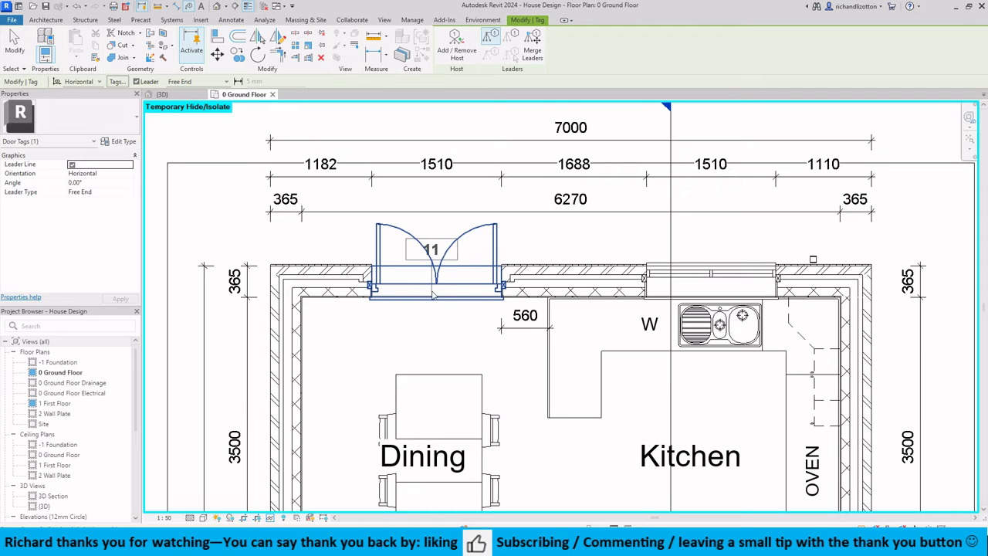
pyautogui.click(197, 81)
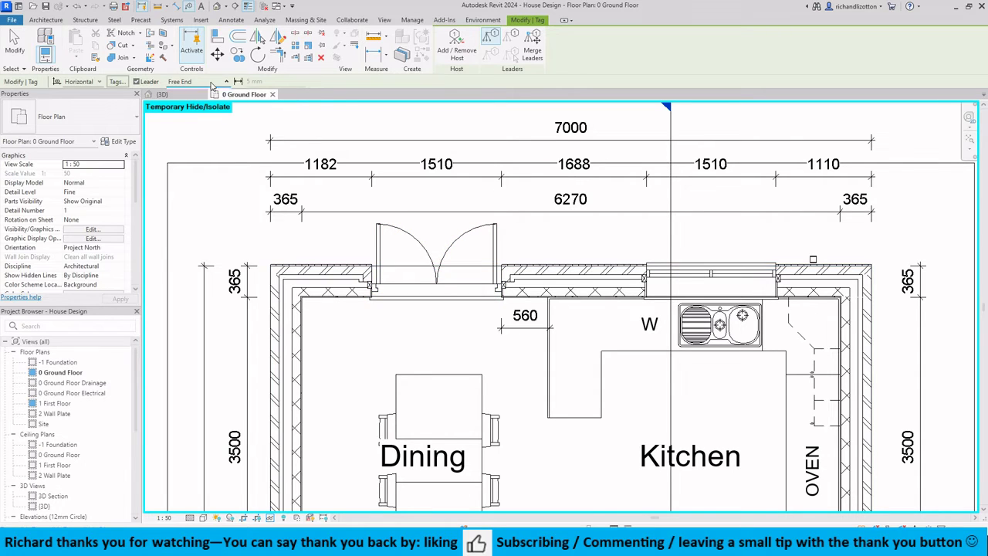
pyautogui.click(202, 92)
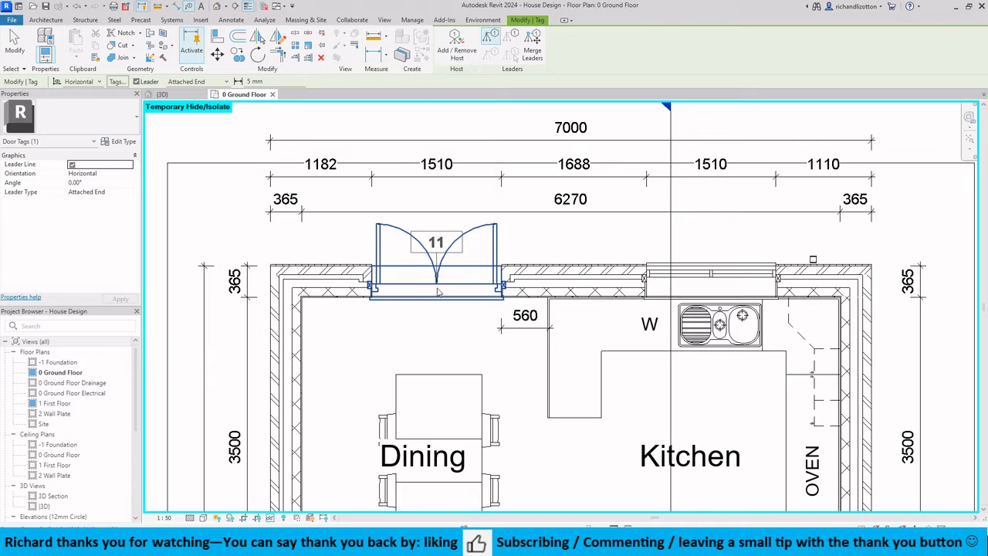
# - Set the leader length to 7 mm, tag the double doors in the Dining area, and finish the tagging command
pyautogui.doubleClick(249, 81)
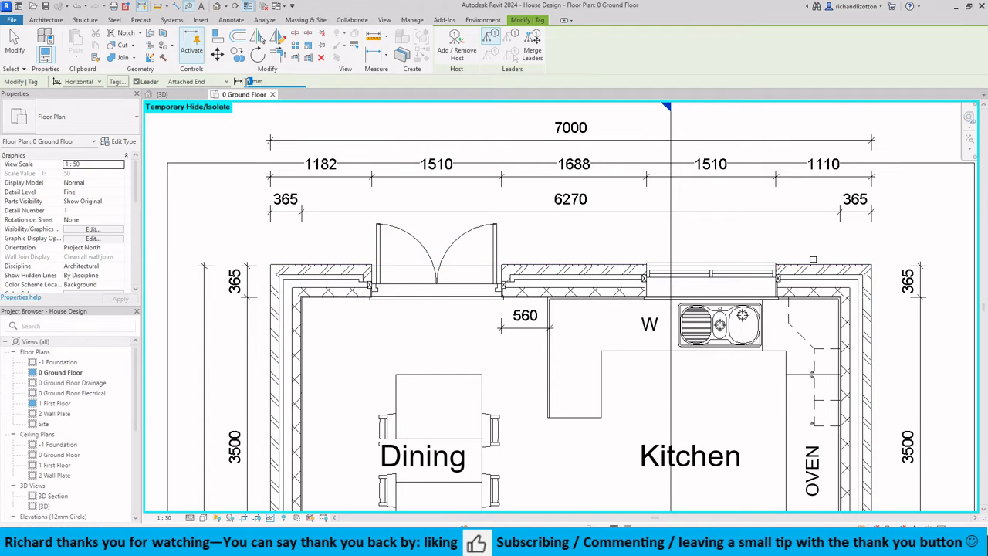
pyautogui.write('10')
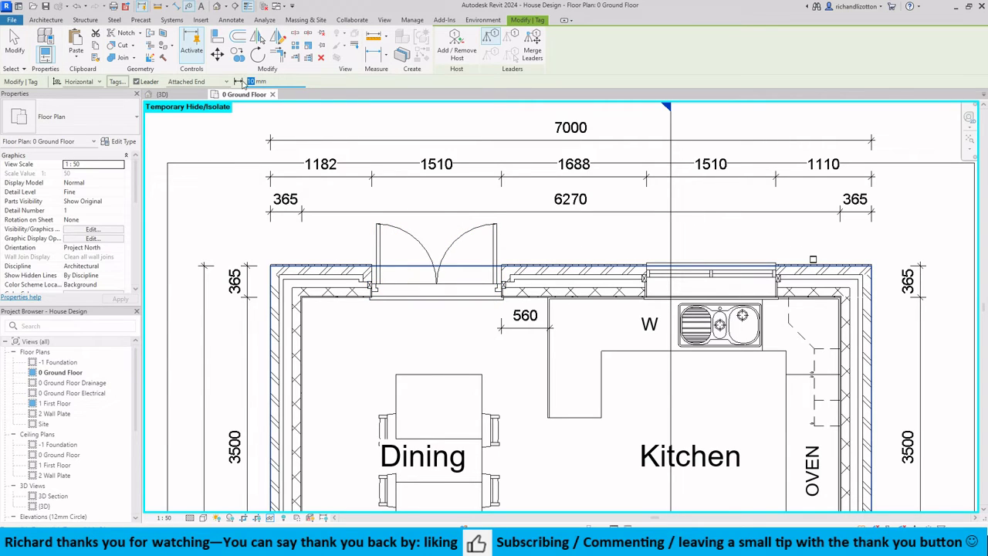
pyautogui.write('7')
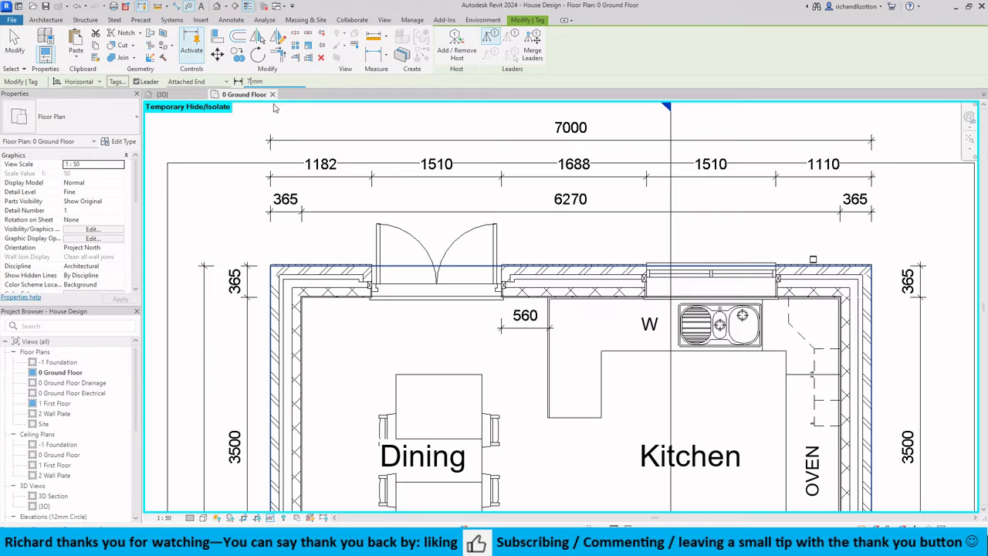
pyautogui.click(437, 284)
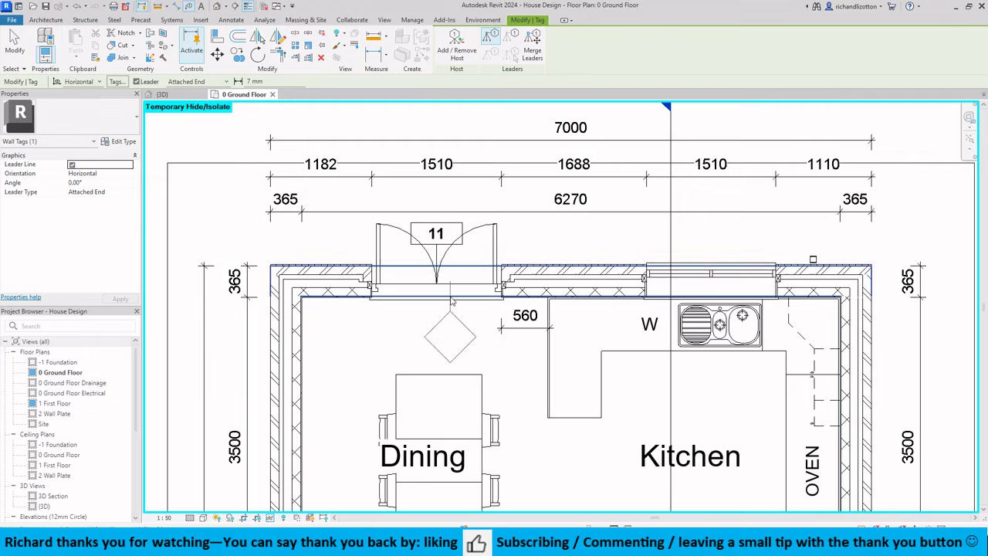
pyautogui.press('Escape')
pyautogui.press('Escape')
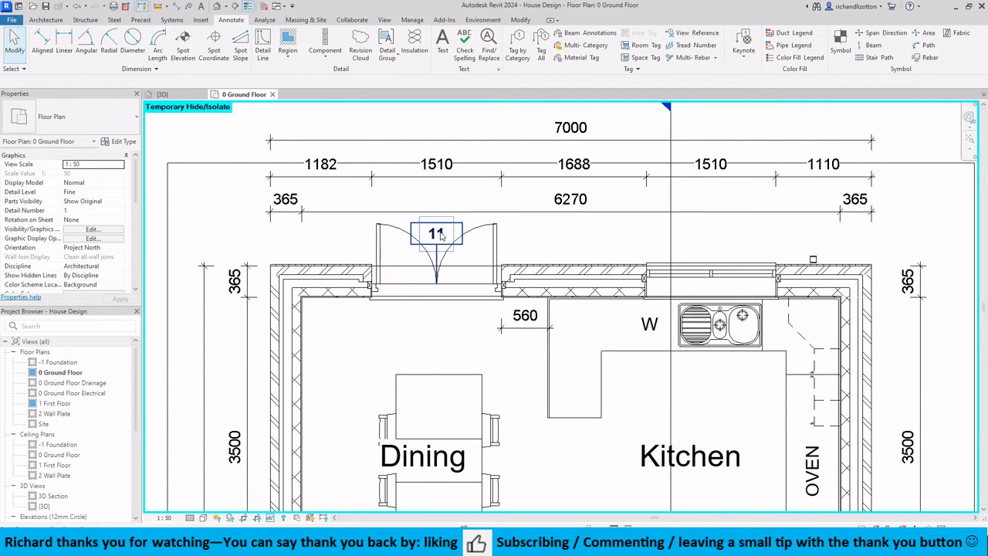
# - Try moving the double doors' tag down onto the door threshold, and undo the move
pyautogui.click(438, 240)
pyautogui.moveTo(437, 246); pyautogui.dragTo(474, 284)
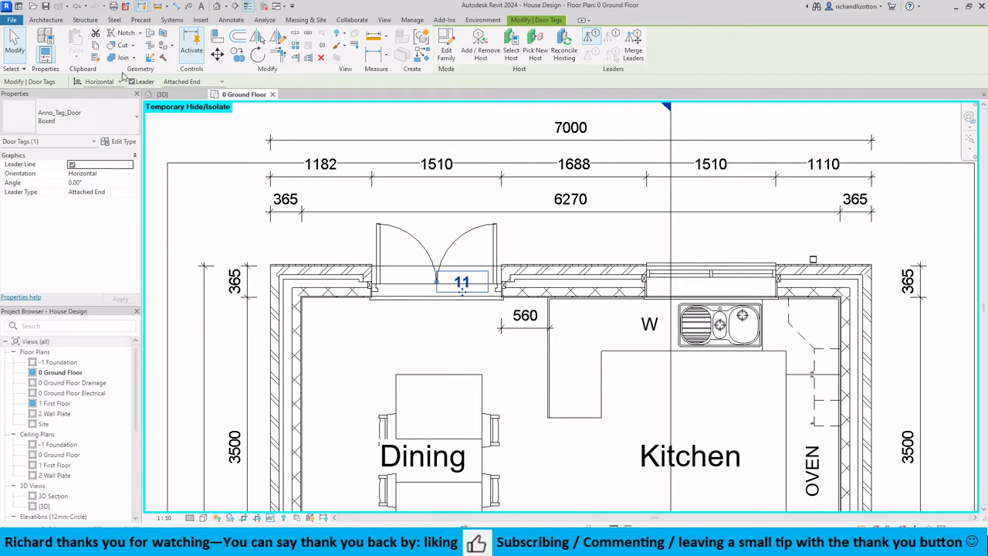
pyautogui.click(75, 6)
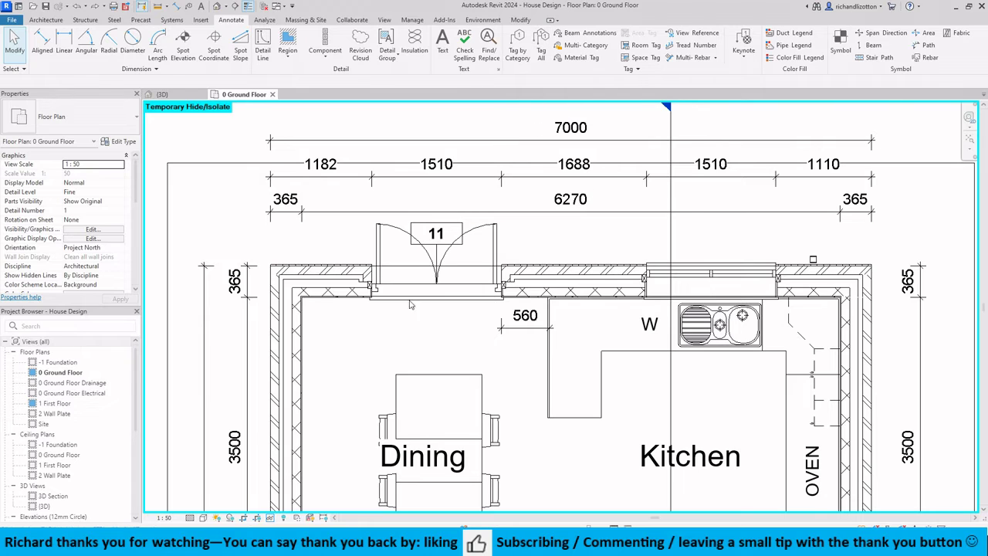
# - Tag all untagged doors in the current view with Anno_Tag_Door : Boxed, without leaders, and check the tags around the hallway
pyautogui.click(541, 51)
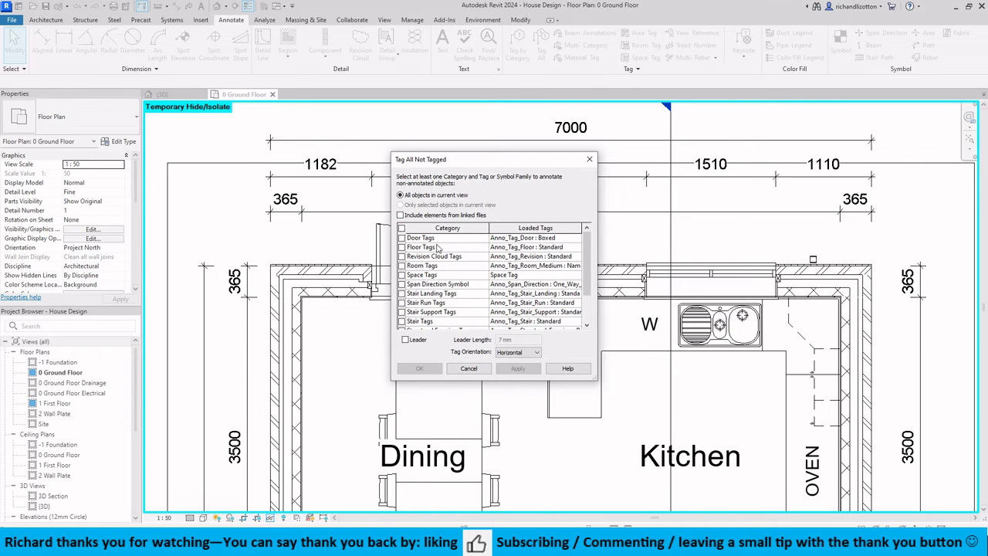
pyautogui.click(401, 237)
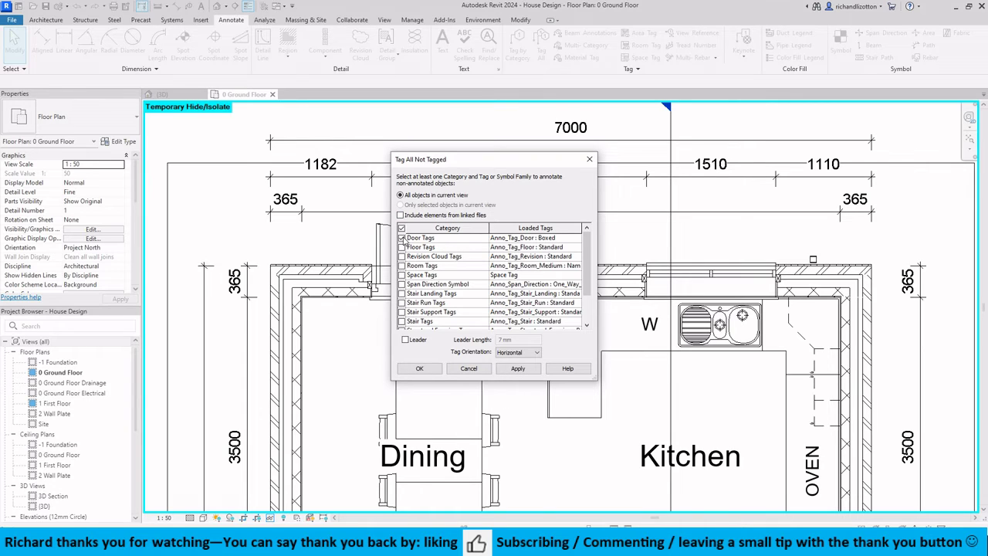
pyautogui.click(578, 241)
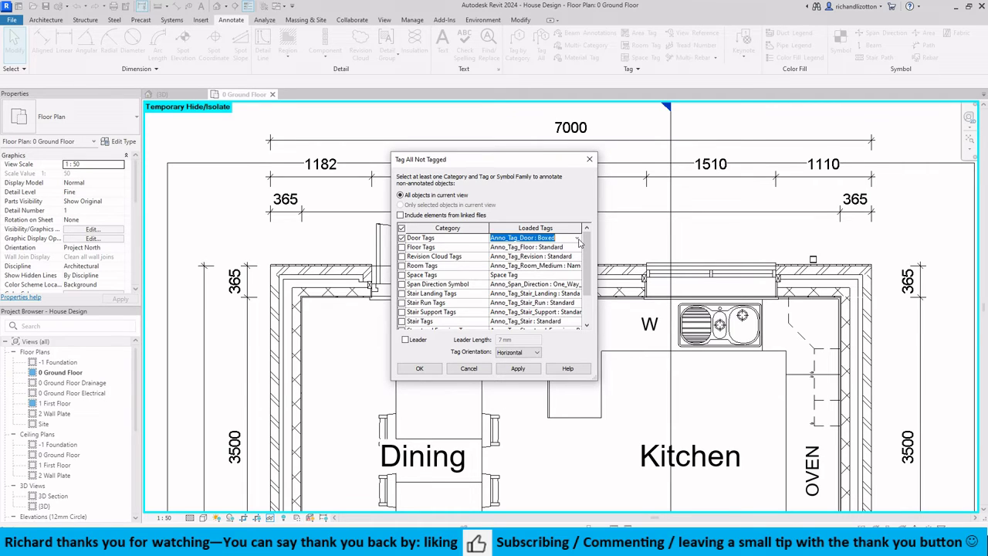
pyautogui.click(517, 369)
pyautogui.click(421, 370)
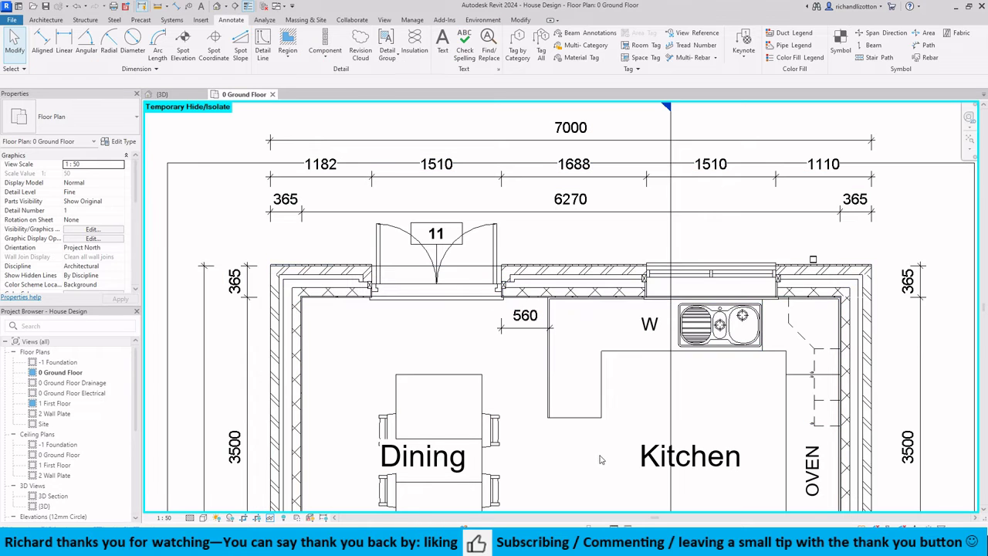
pyautogui.moveTo(596, 440); pyautogui.dragTo(516, 203, button='middle')
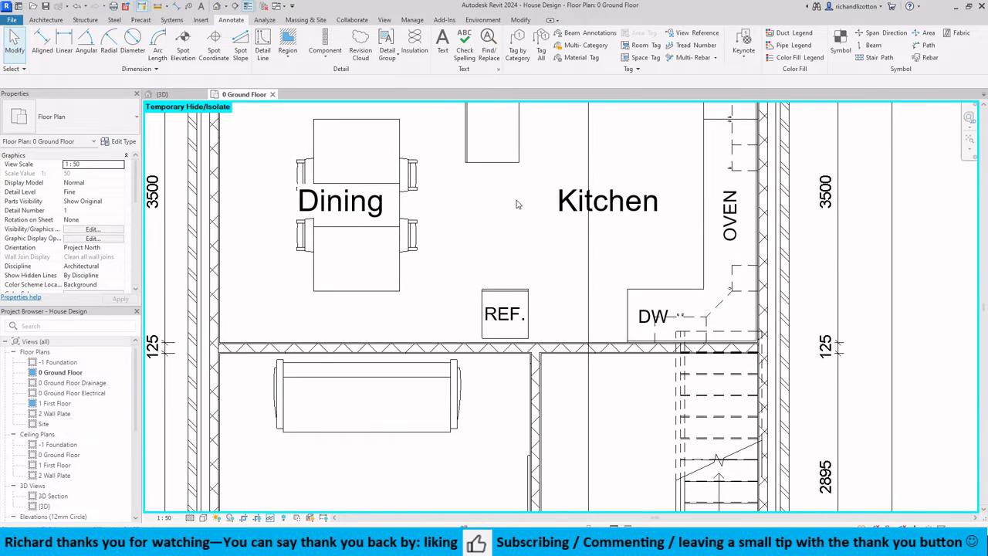
pyautogui.scroll(-3, 516, 198)
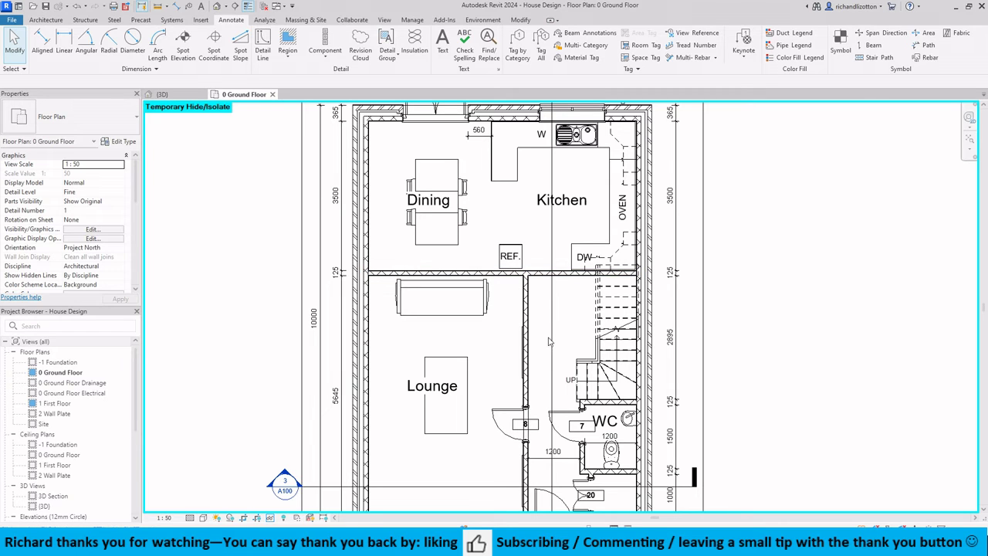
pyautogui.scroll(-1, 549, 342)
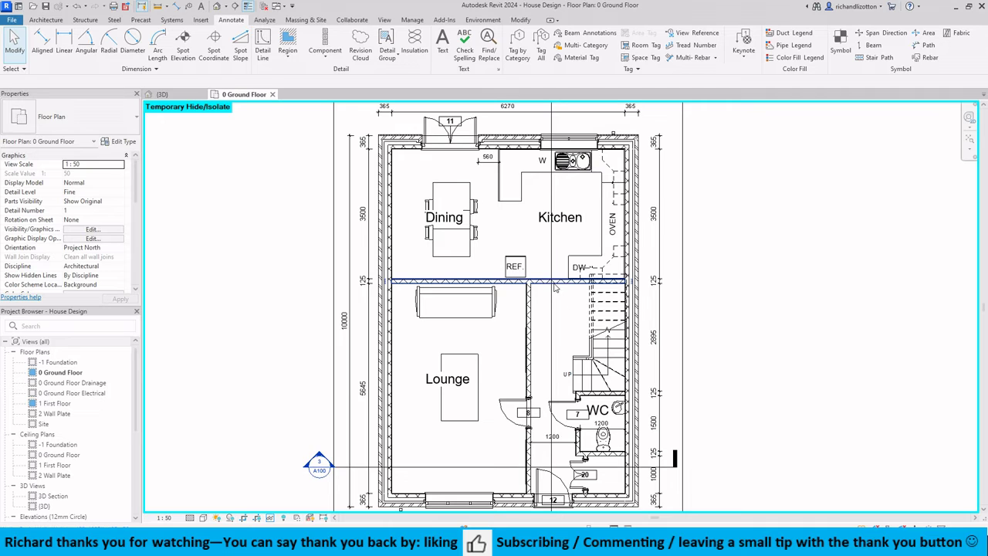
pyautogui.moveTo(546, 391); pyautogui.dragTo(526, 297, button='middle')
pyautogui.scroll(2, 546, 351)
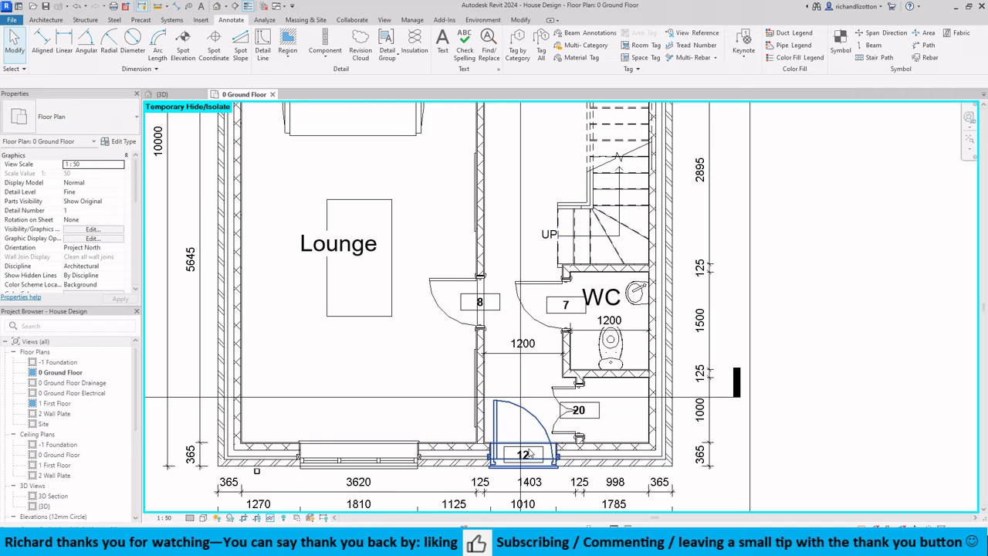
# - Change the mark of the front entrance door to 1 directly in its tag
pyautogui.scroll(4, 529, 454)
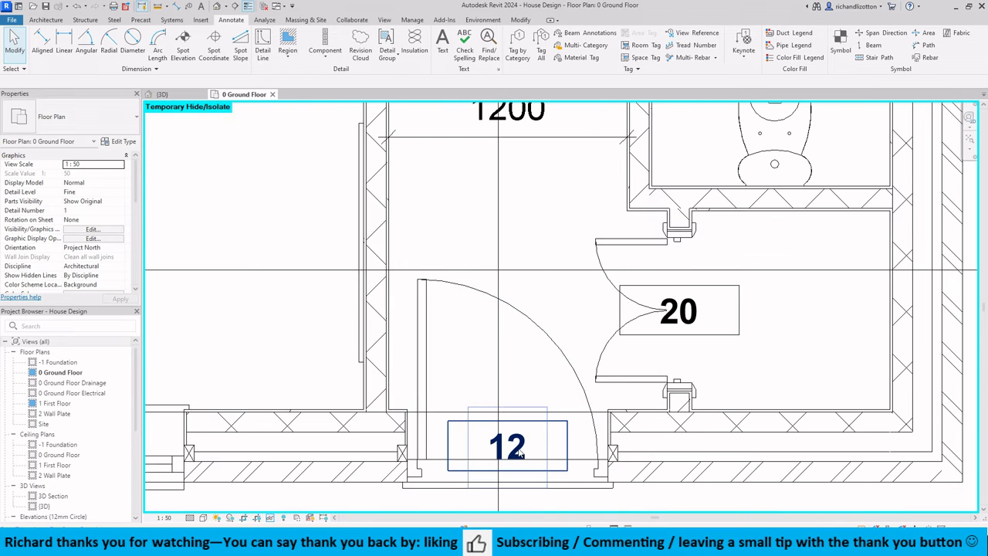
pyautogui.click(520, 460)
pyautogui.click(521, 446)
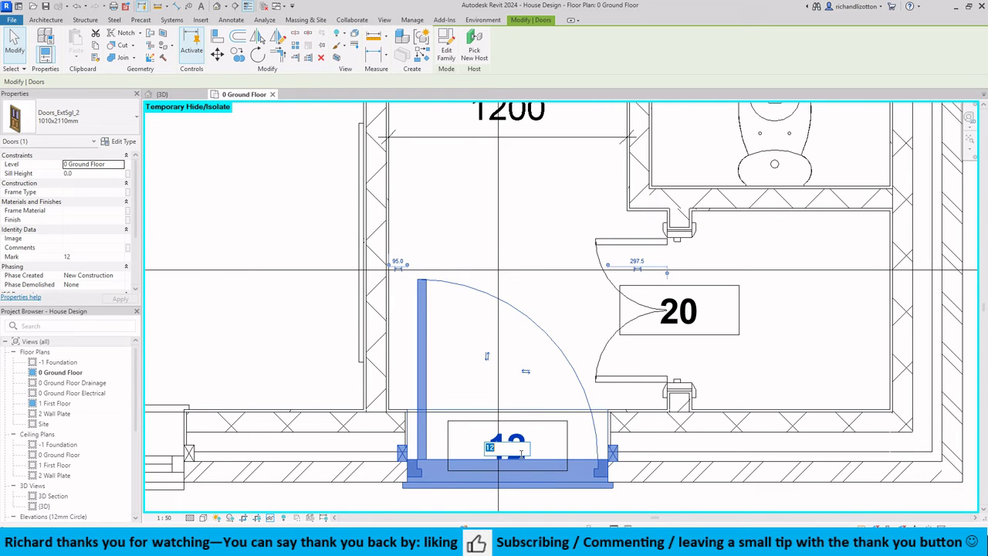
pyautogui.write('1')
pyautogui.press('Return')
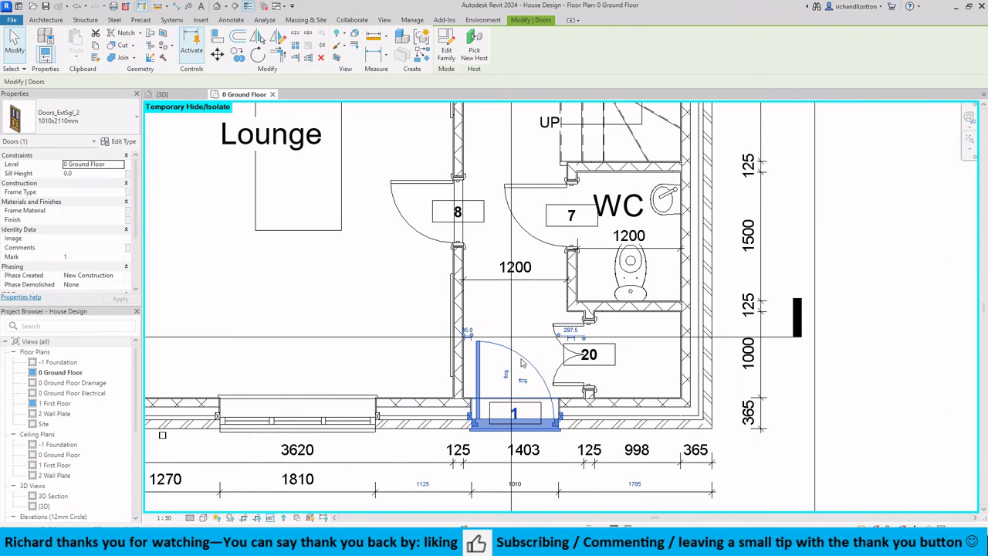
# - Change the mark of the external double doors in the Dining area to 2 in their tag
pyautogui.scroll(-2, 520, 308)
pyautogui.moveTo(438, 163); pyautogui.dragTo(440, 321, button='middle')
pyautogui.scroll(-1, 434, 301)
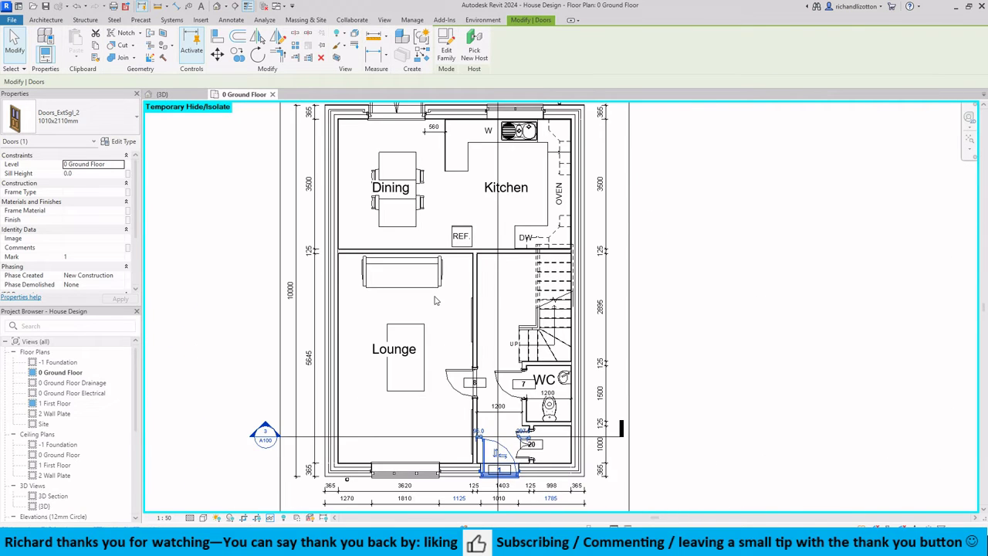
pyautogui.moveTo(406, 140); pyautogui.dragTo(416, 181, button='middle')
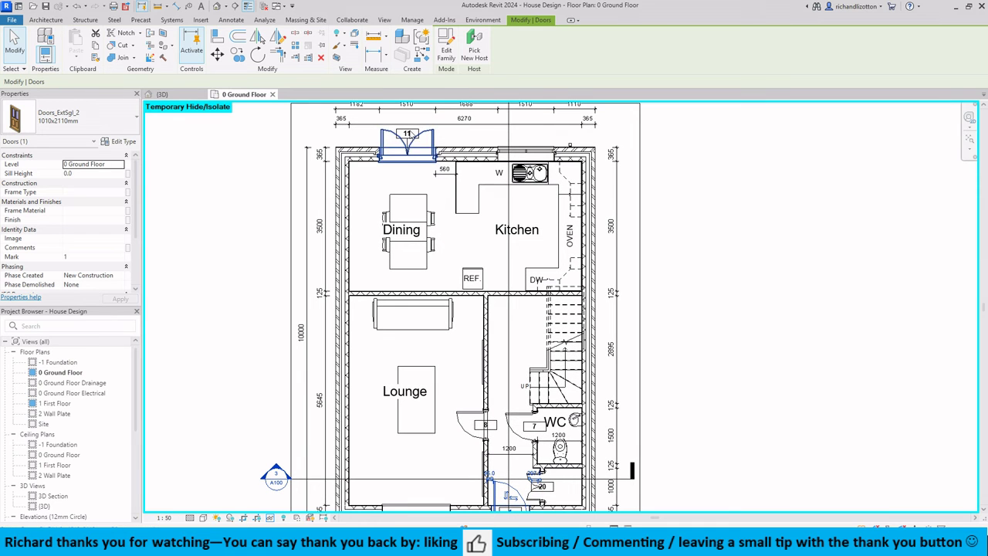
pyautogui.click(408, 136)
pyautogui.click(408, 134)
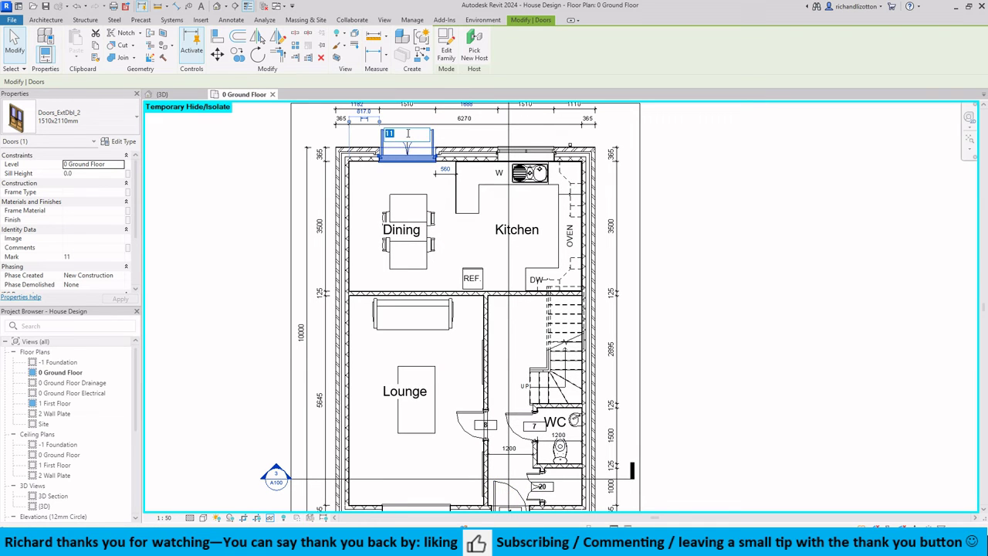
pyautogui.write('2')
pyautogui.press('Return')
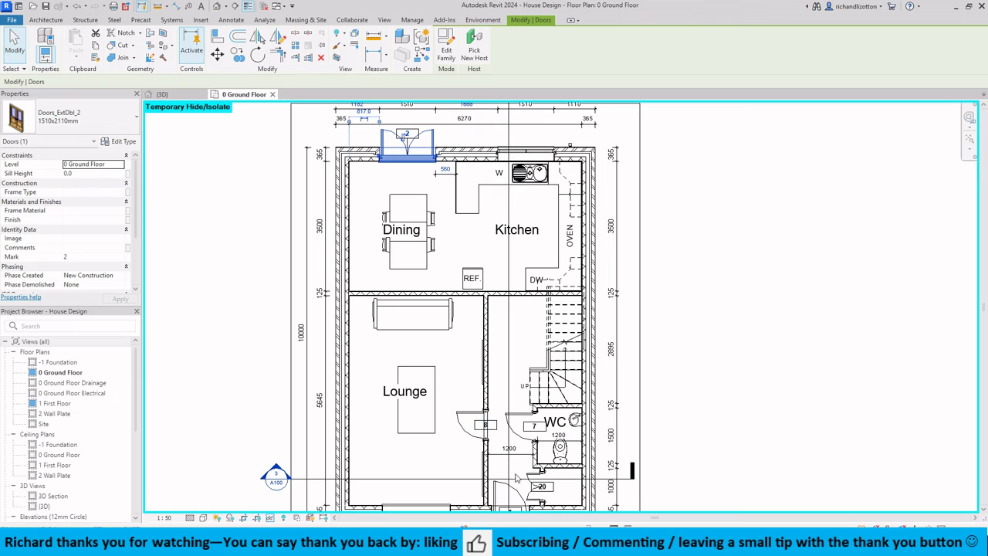
# - Renumber the door between the hallway and the Lounge as 3 in its tag, and deselect it
pyautogui.moveTo(516, 479); pyautogui.dragTo(514, 384, button='middle')
pyautogui.scroll(2, 514, 384)
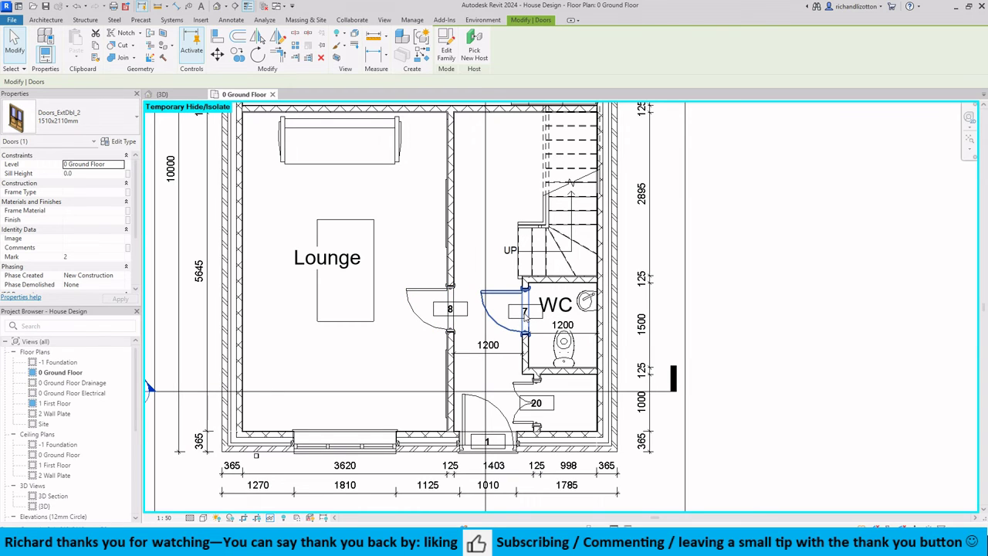
pyautogui.click(453, 315)
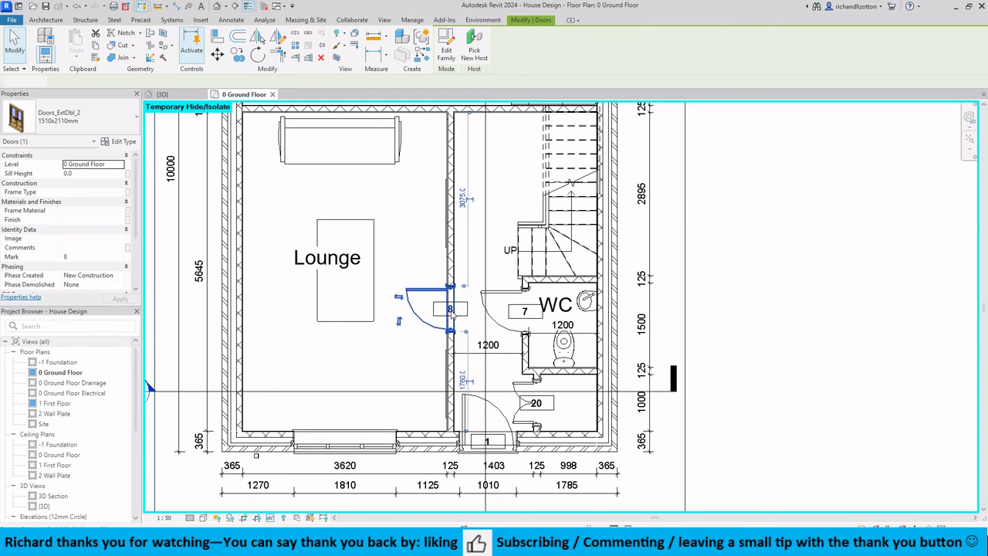
pyautogui.write('3')
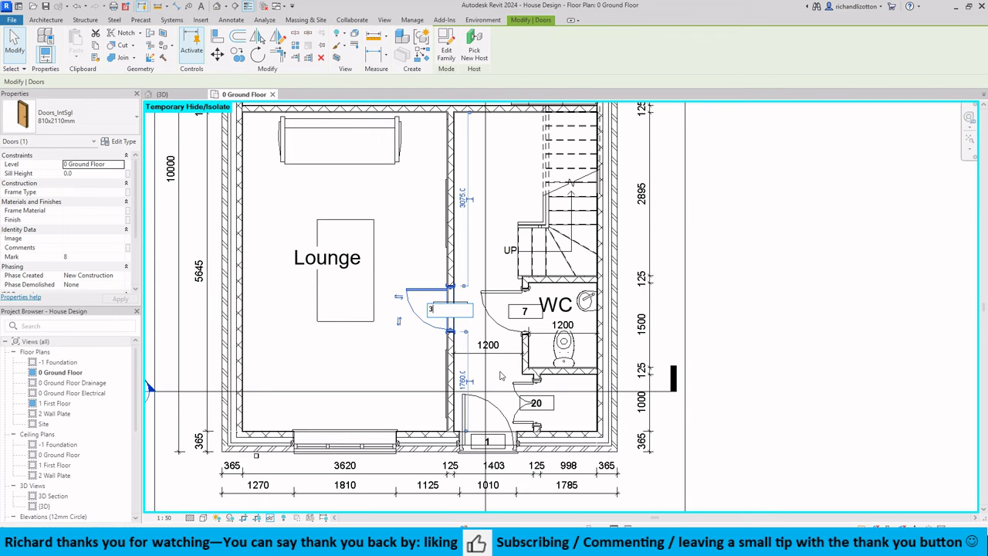
pyautogui.press('Return')
pyautogui.scroll(-4, 625, 334)
pyautogui.click(714, 253)
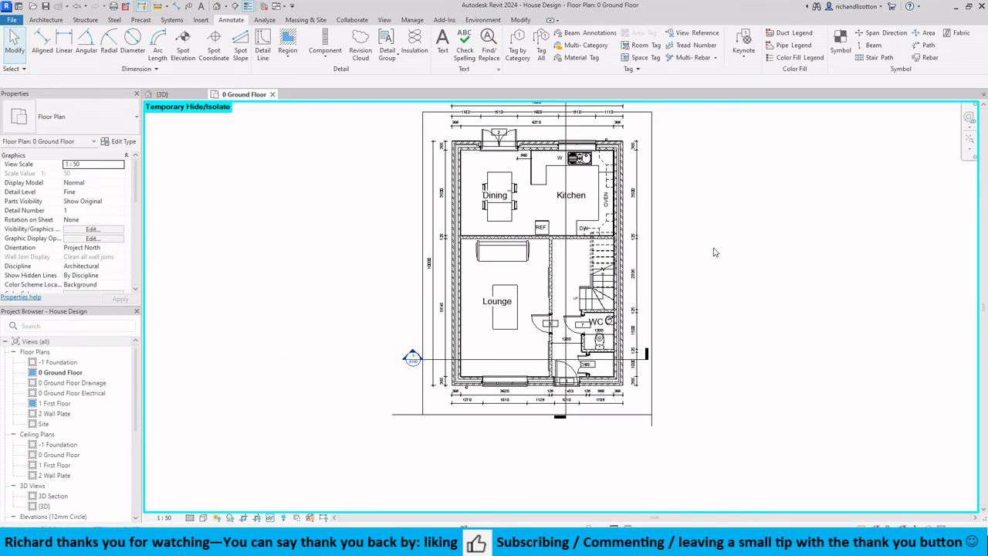
pyautogui.moveTo(714, 253); pyautogui.dragTo(653, 337, button='middle')
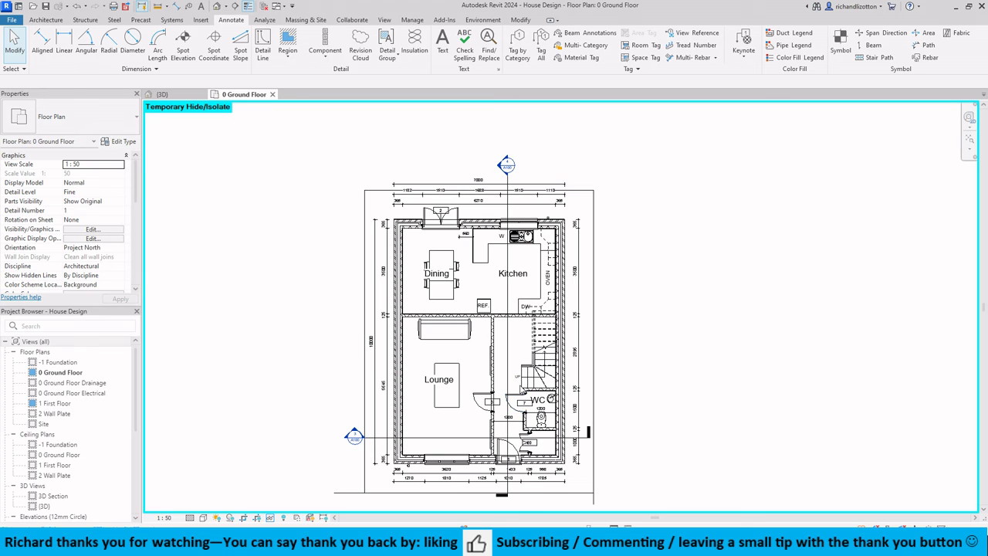